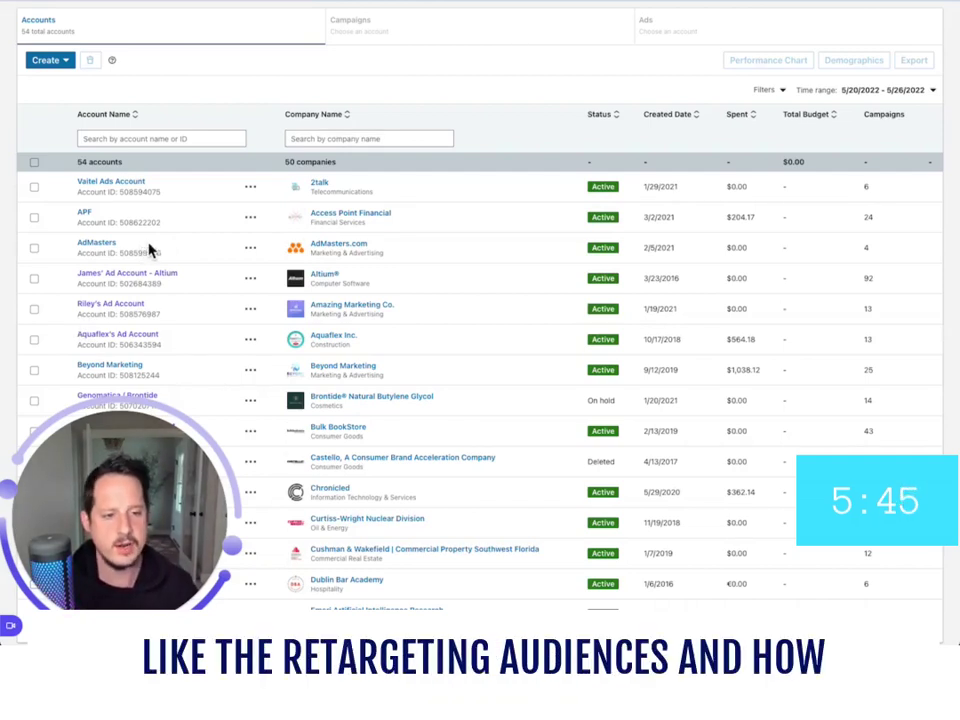
# - Filter the accounts list by 'imp' and open the Impactable ad account
pyautogui.click(170, 143)
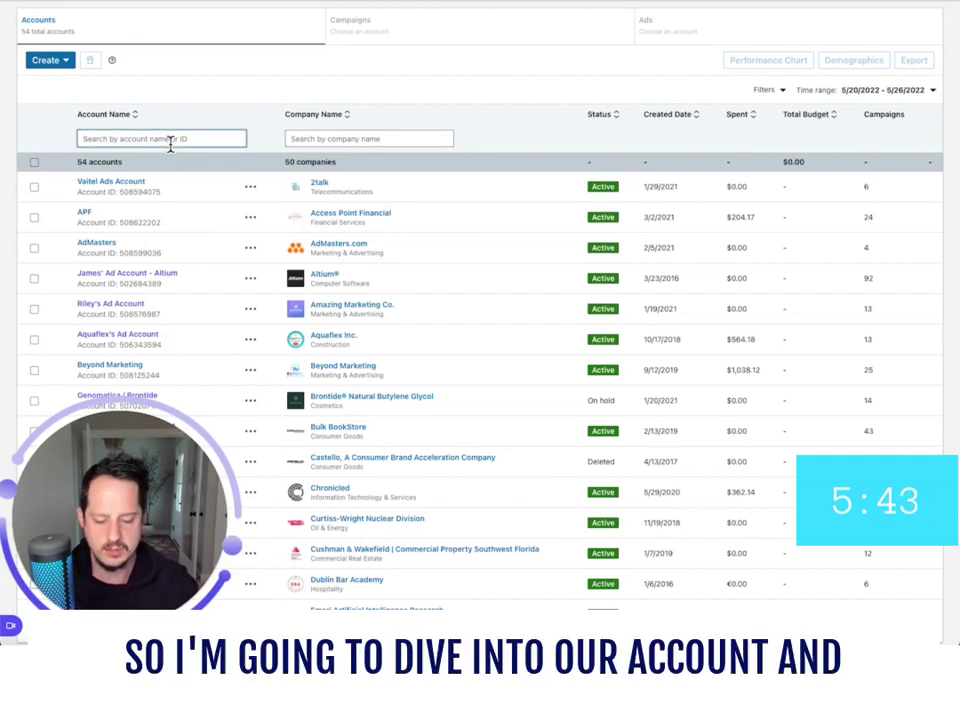
pyautogui.write('imp')
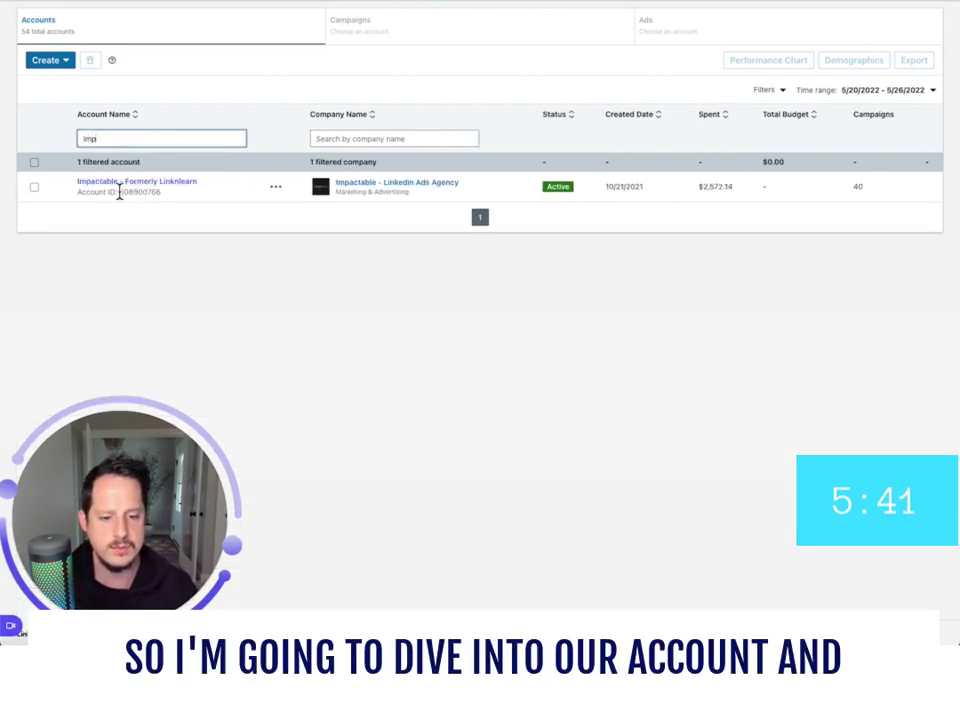
pyautogui.click(129, 185)
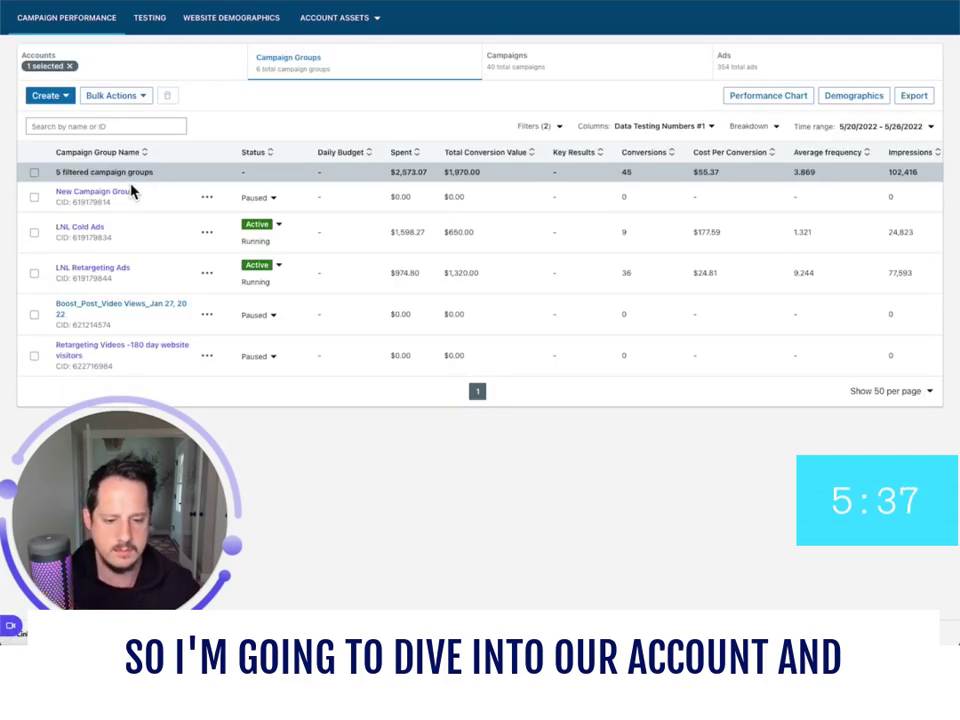
# - Go to Matched Audiences from the Account Assets menu
pyautogui.click(386, 33)
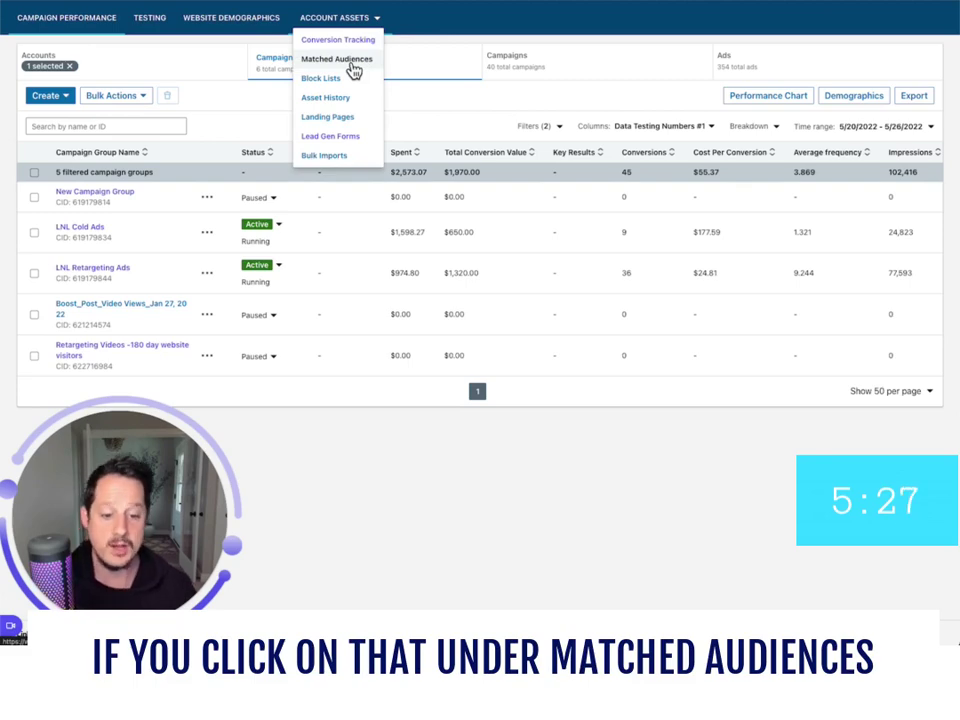
pyautogui.click(353, 66)
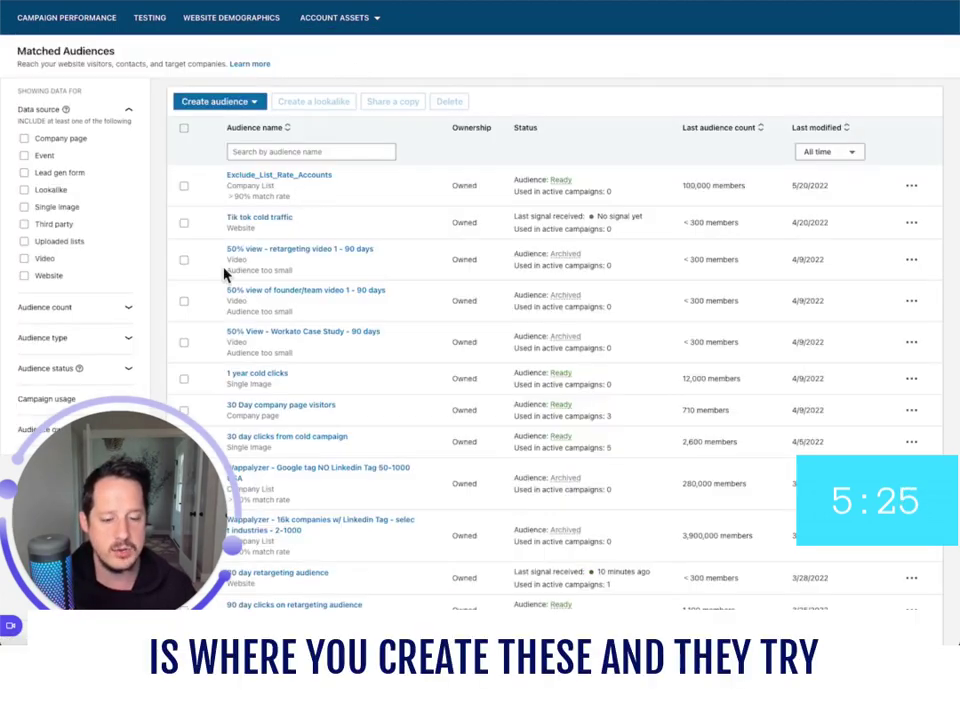
# - Start a new Website audience from the Create audience choices
pyautogui.click(258, 104)
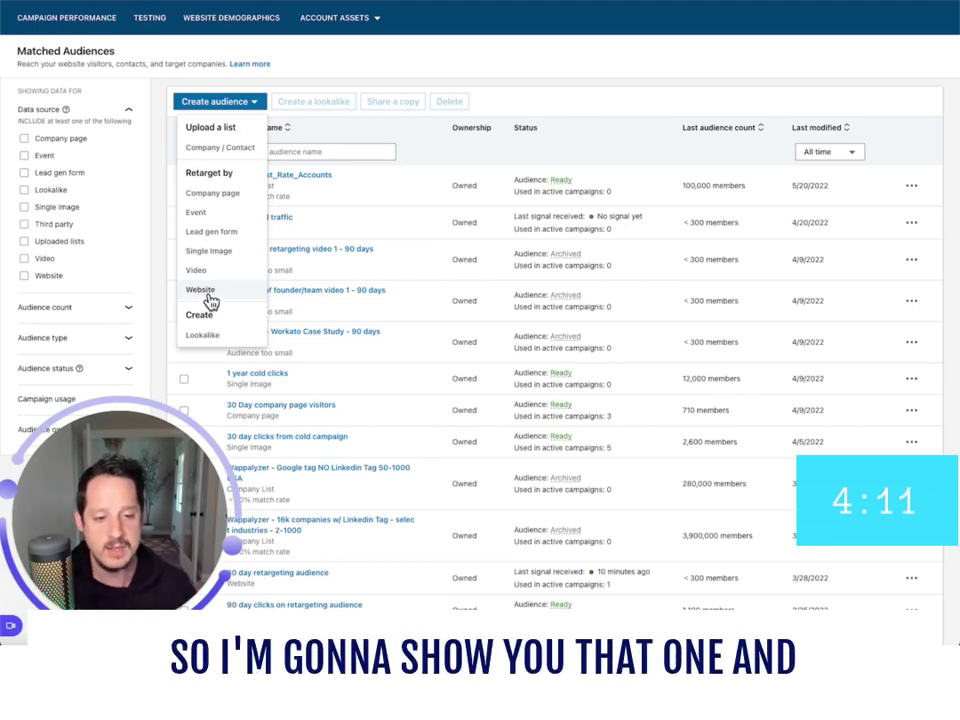
pyautogui.click(204, 292)
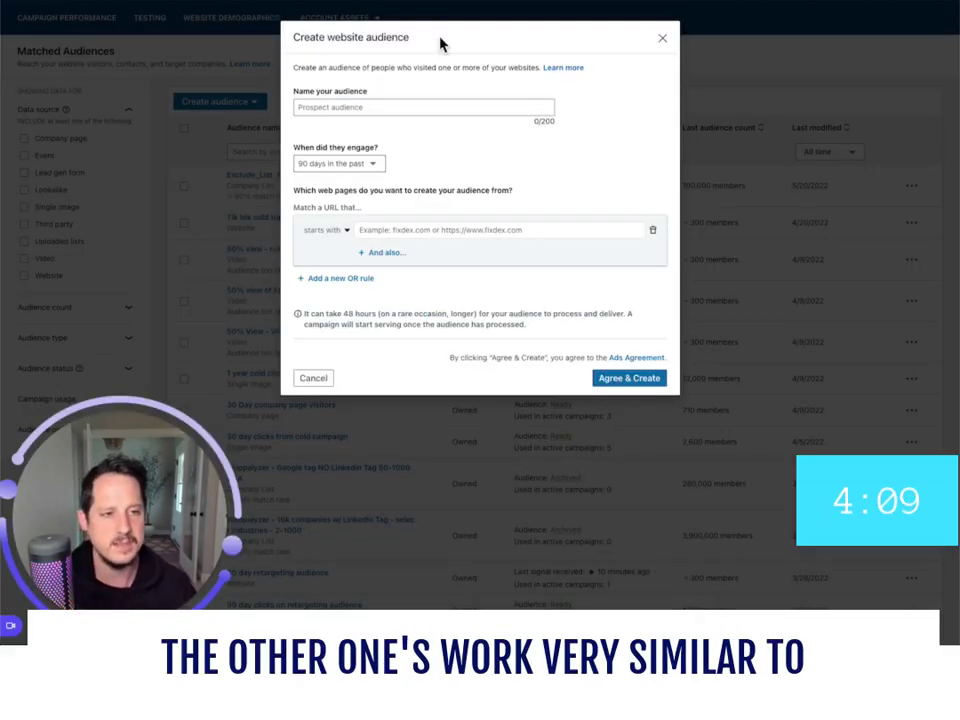
# - Enter 'test 90 day audience' as the new website audience's name
pyautogui.moveTo(439, 41); pyautogui.dragTo(391, 39)
pyautogui.click(381, 104)
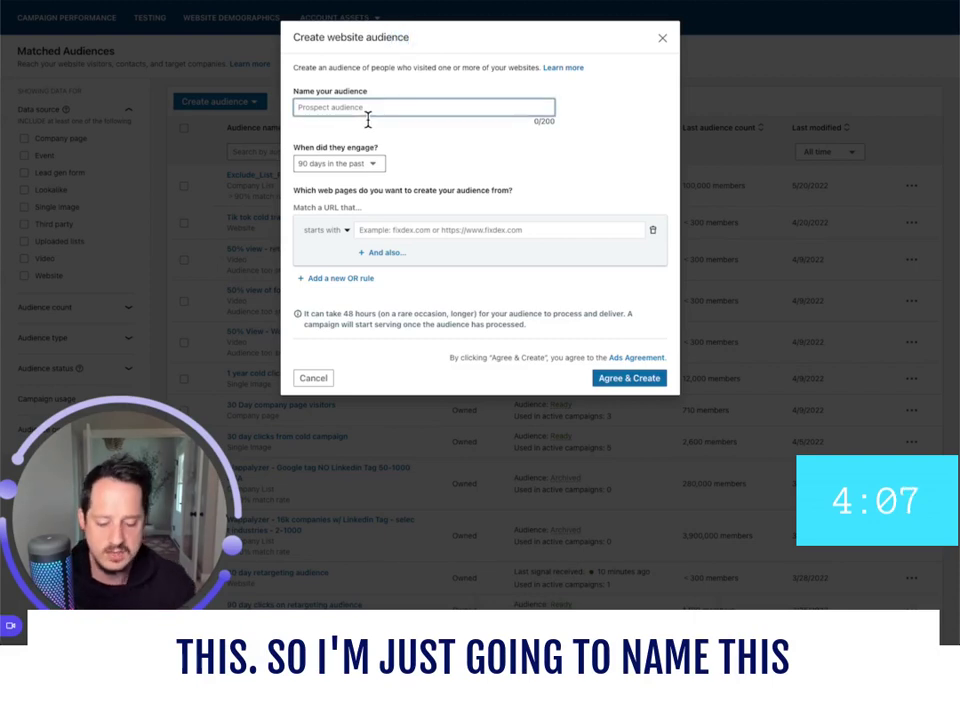
pyautogui.write('test 90 day')
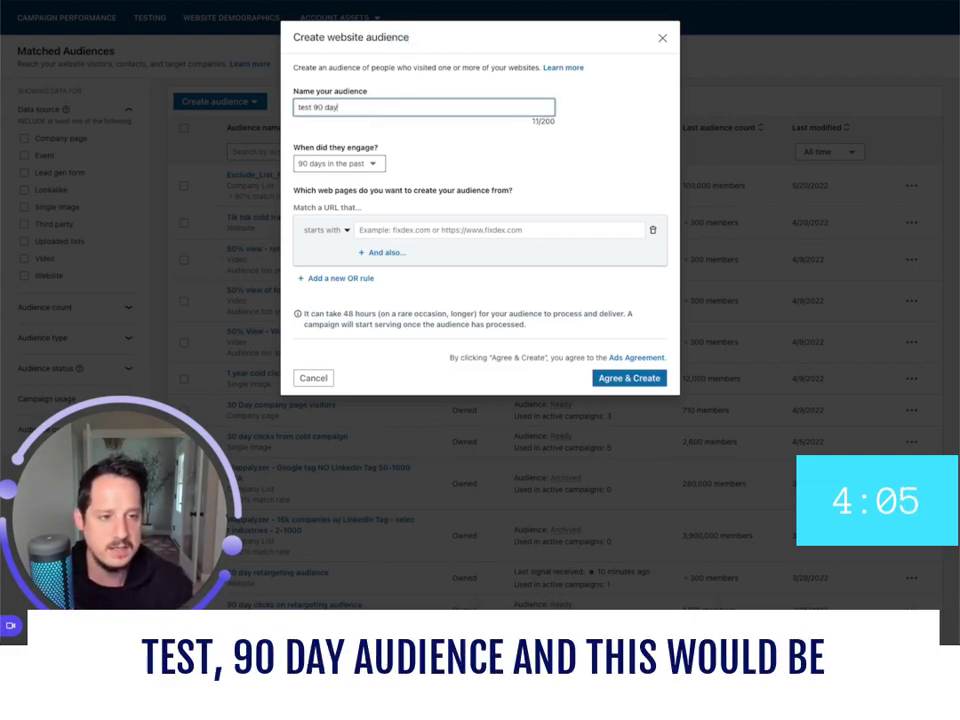
pyautogui.write(' audience')
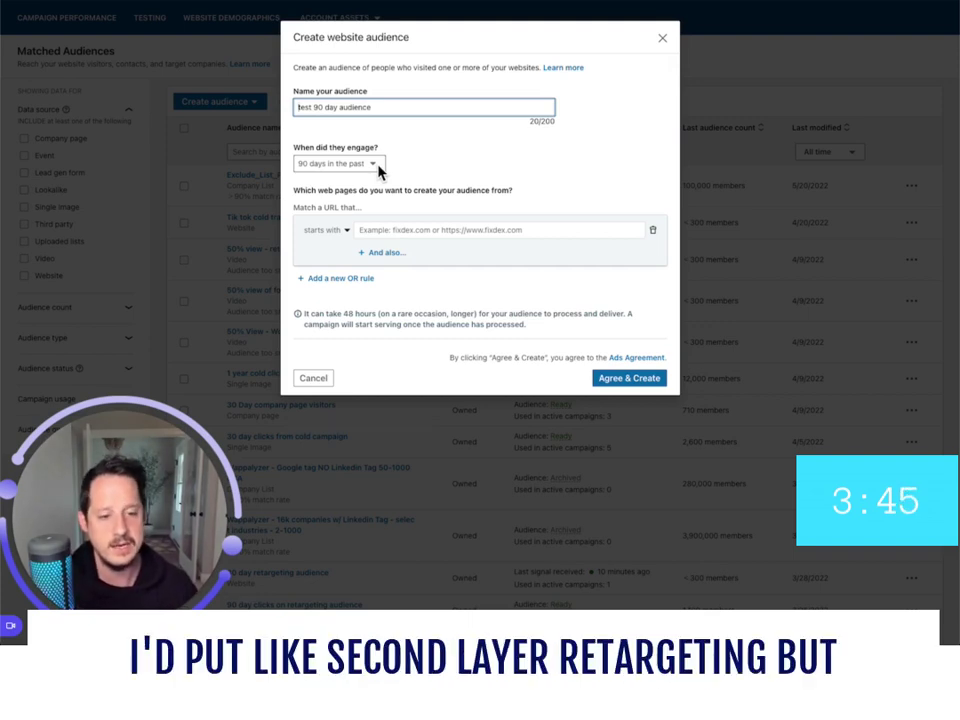
pyautogui.click(376, 166)
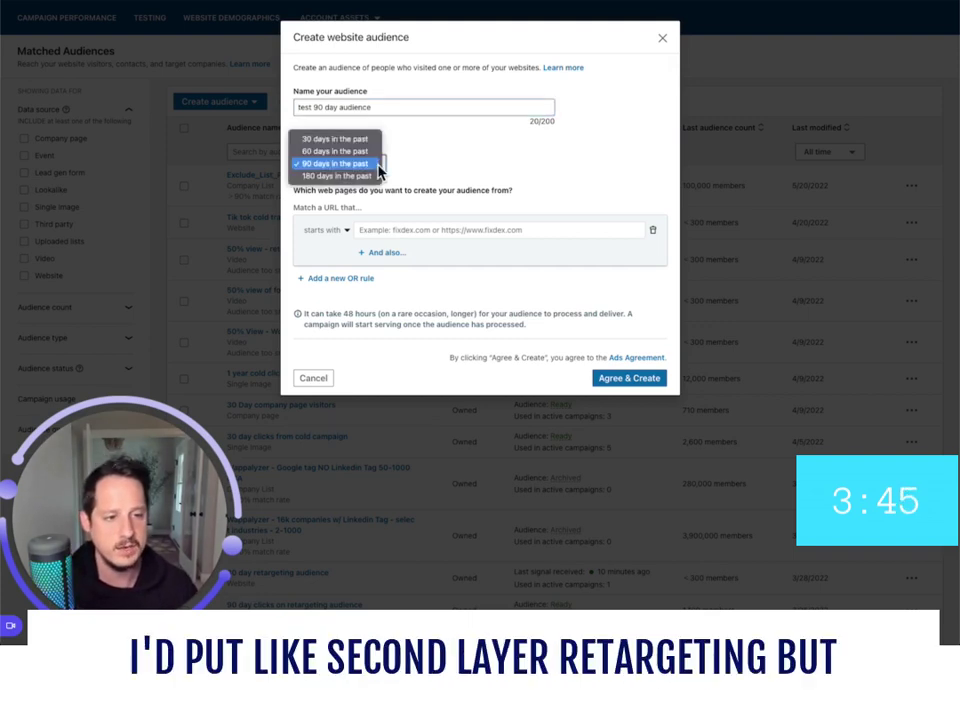
pyautogui.click(461, 161)
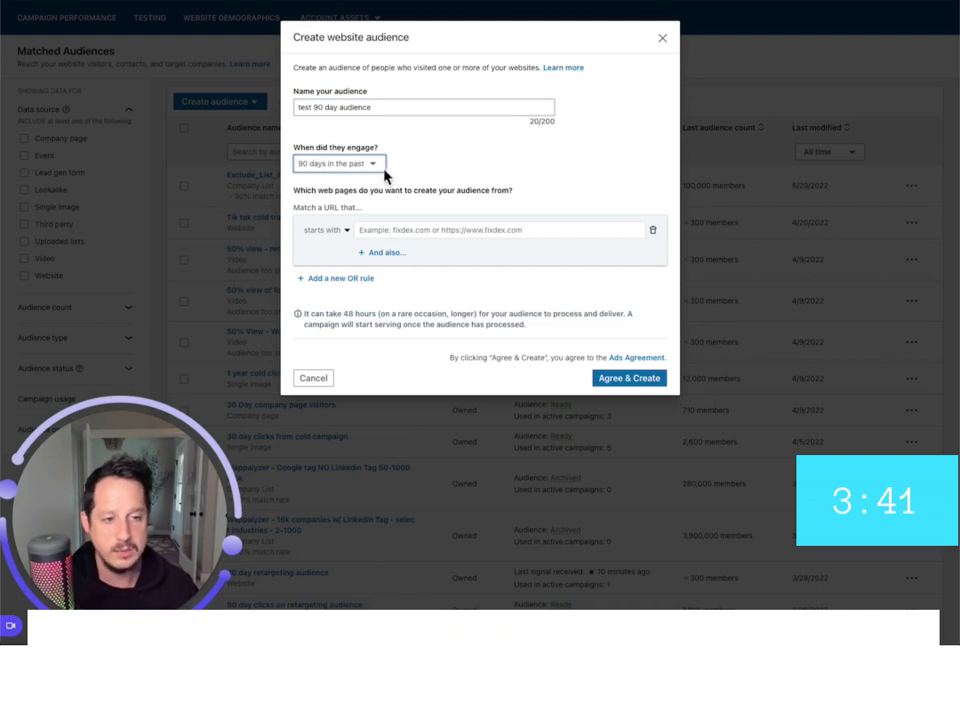
pyautogui.click(381, 170)
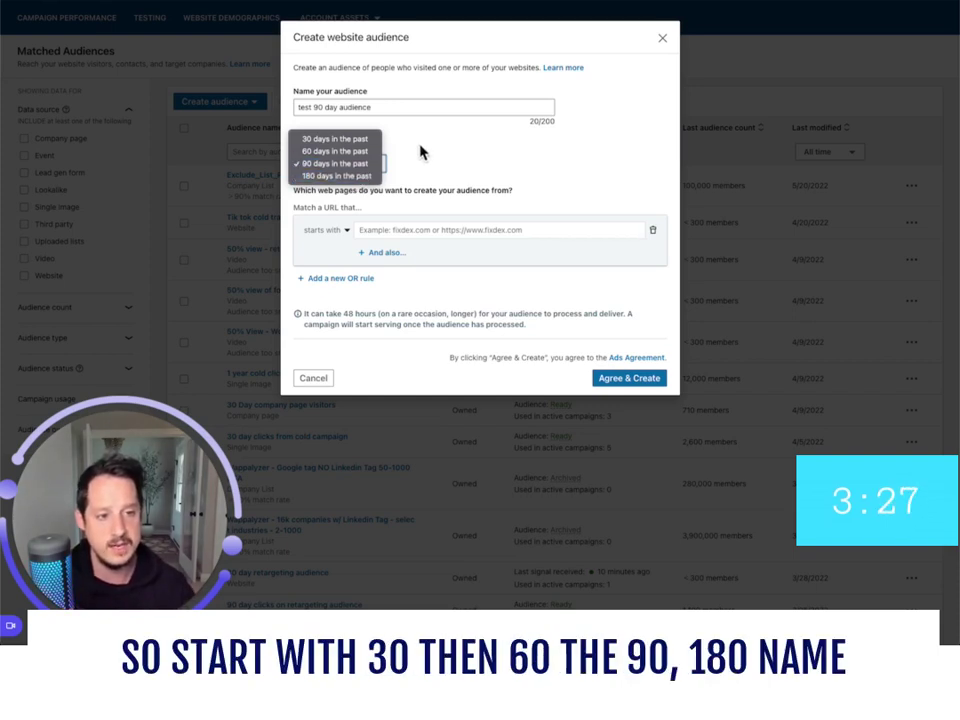
pyautogui.click(310, 163)
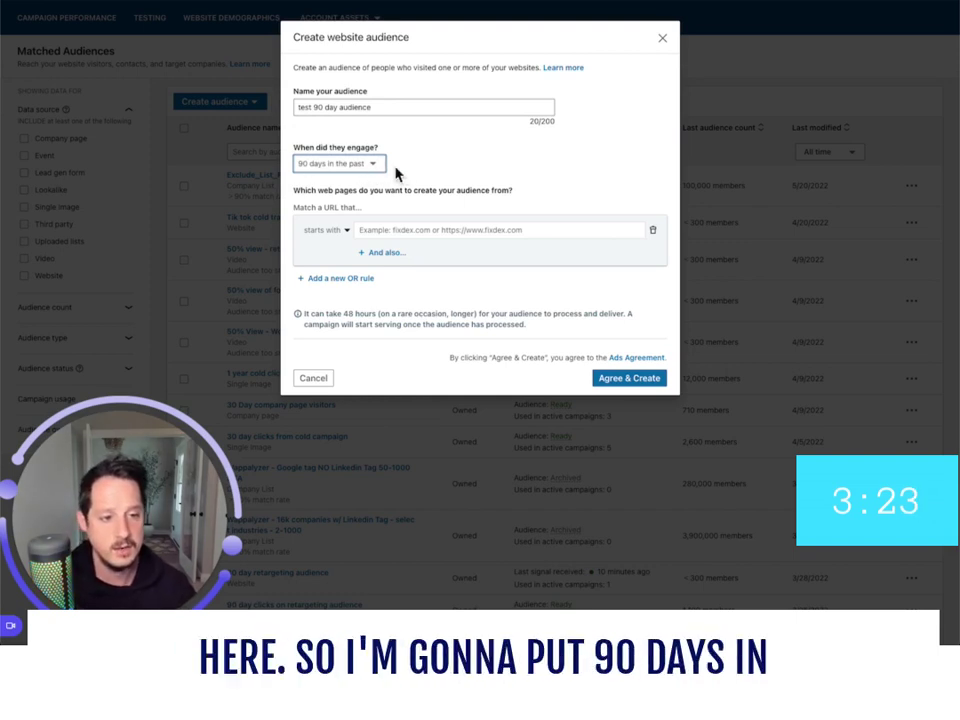
# - Set the URL rule to match pages whose URL contains impactable.com
pyautogui.click(351, 238)
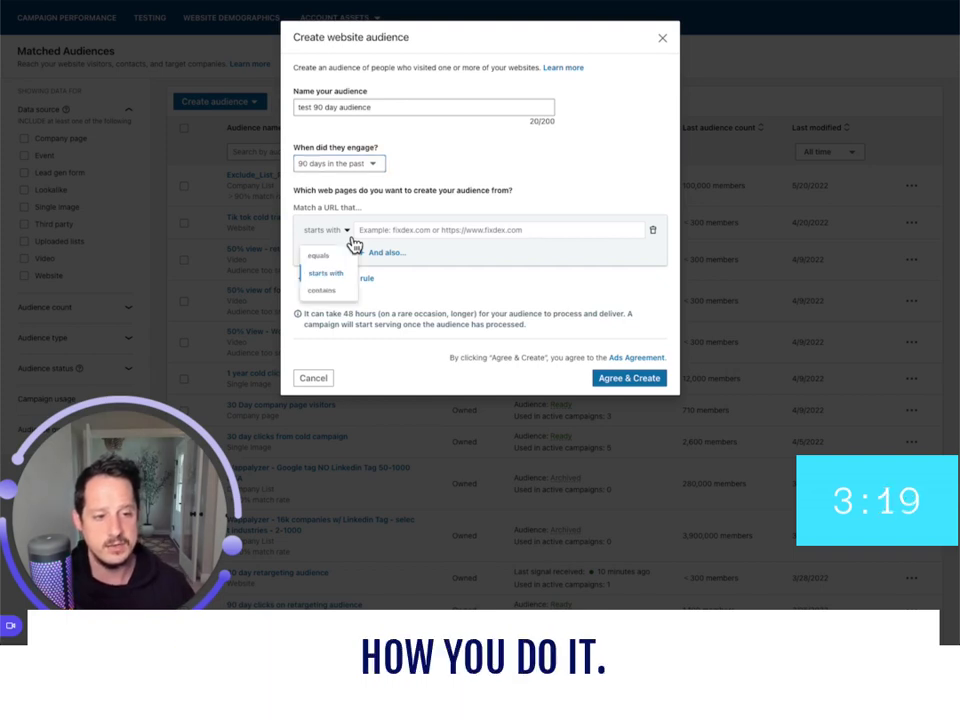
pyautogui.click(336, 290)
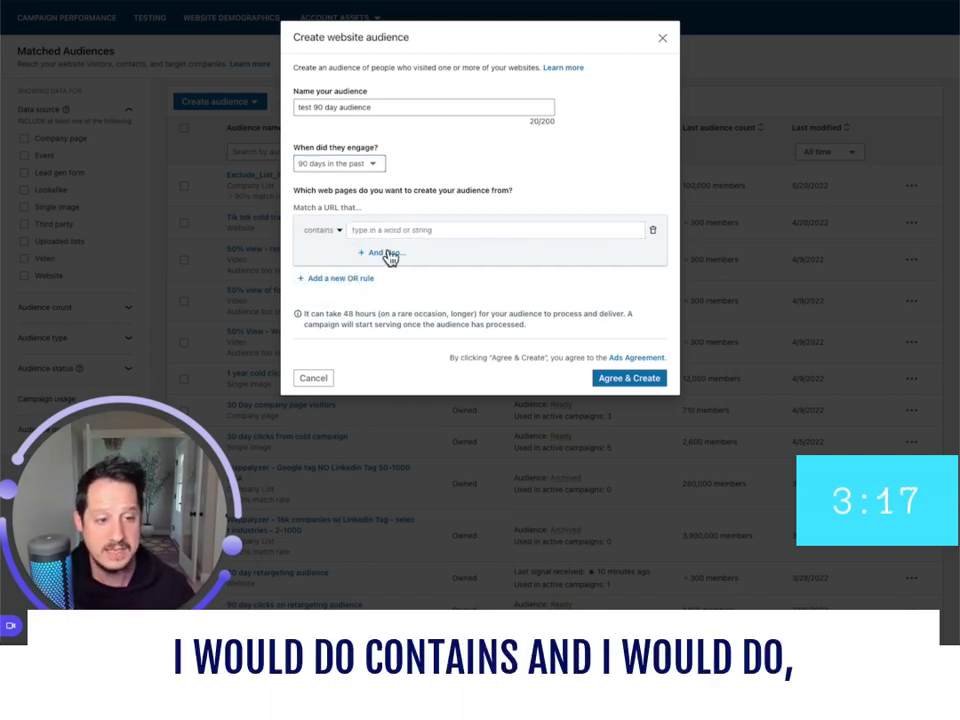
pyautogui.click(356, 231)
pyautogui.write('impac')
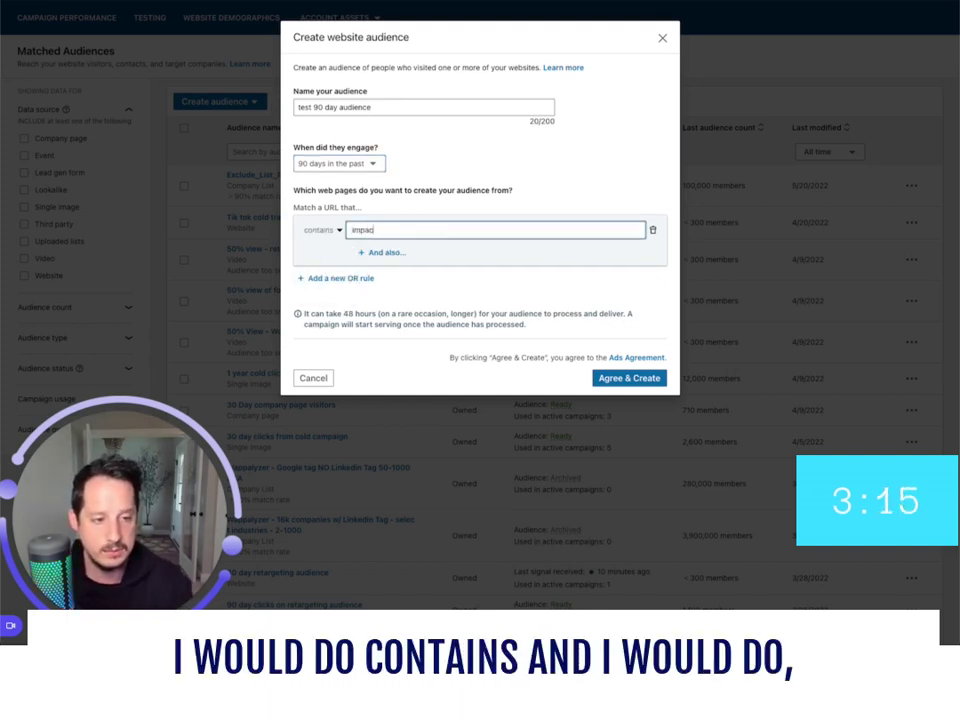
pyautogui.write('.able.com')
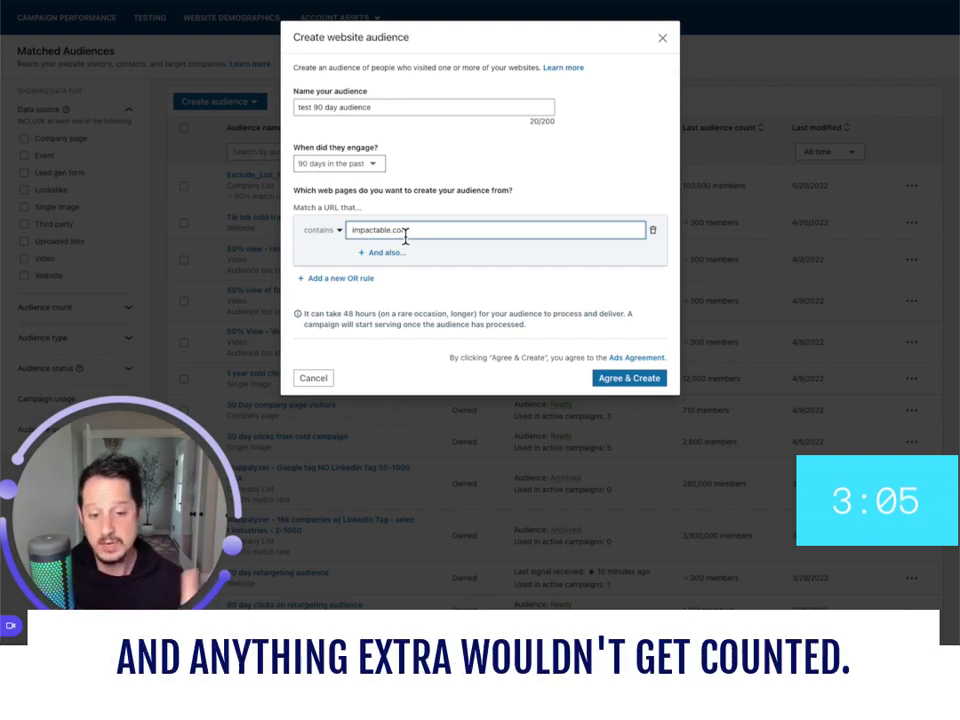
# - Confirm 'contains' as the match type, then cancel the website audience form
pyautogui.click(323, 232)
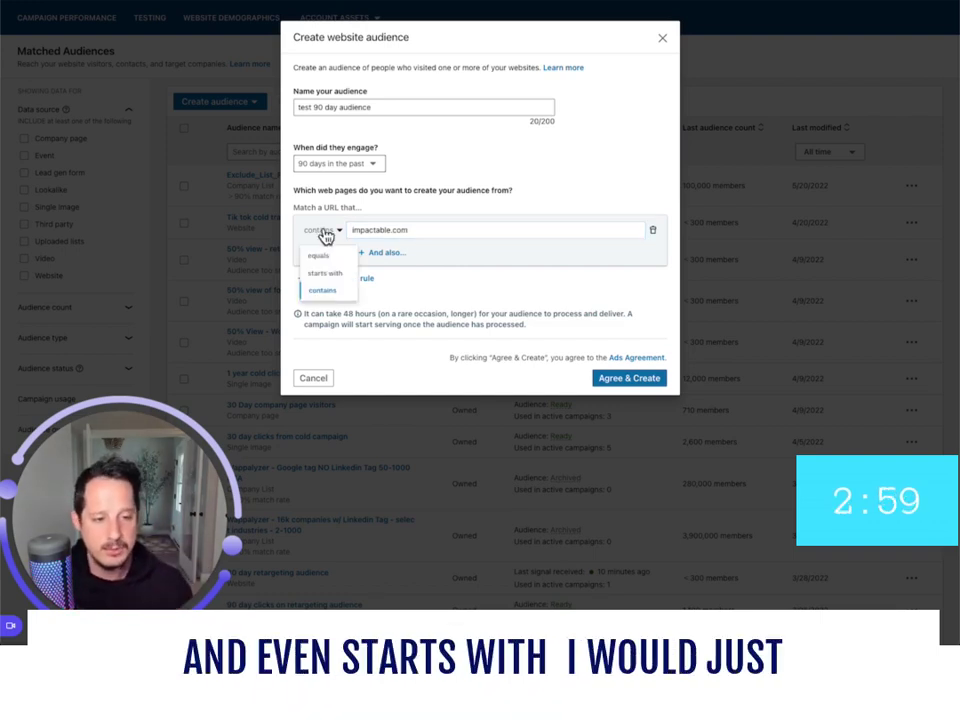
pyautogui.click(485, 306)
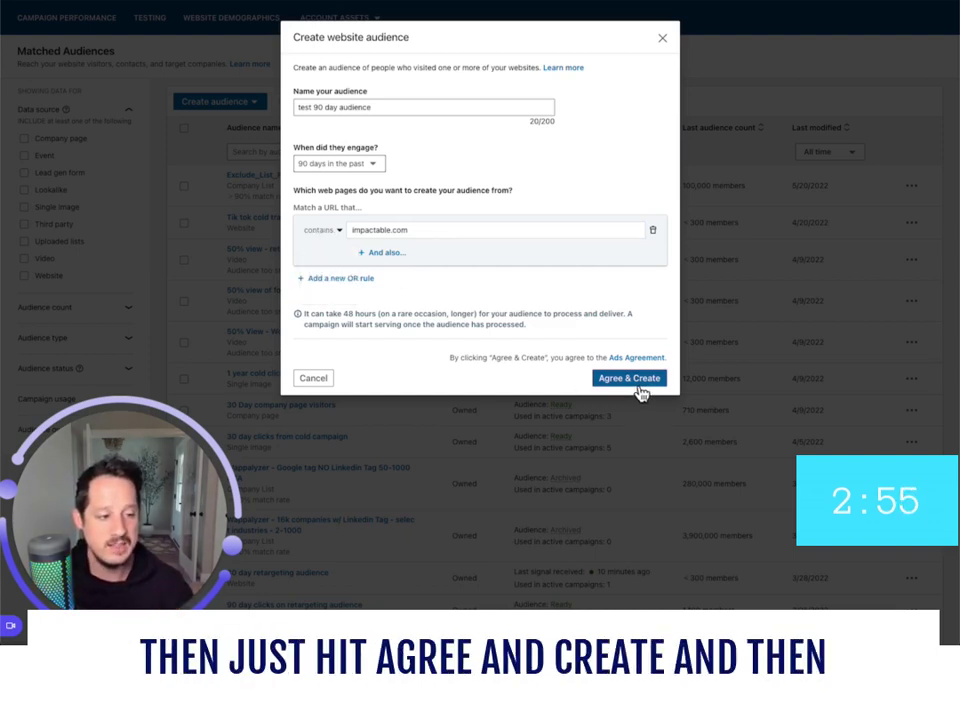
pyautogui.click(330, 382)
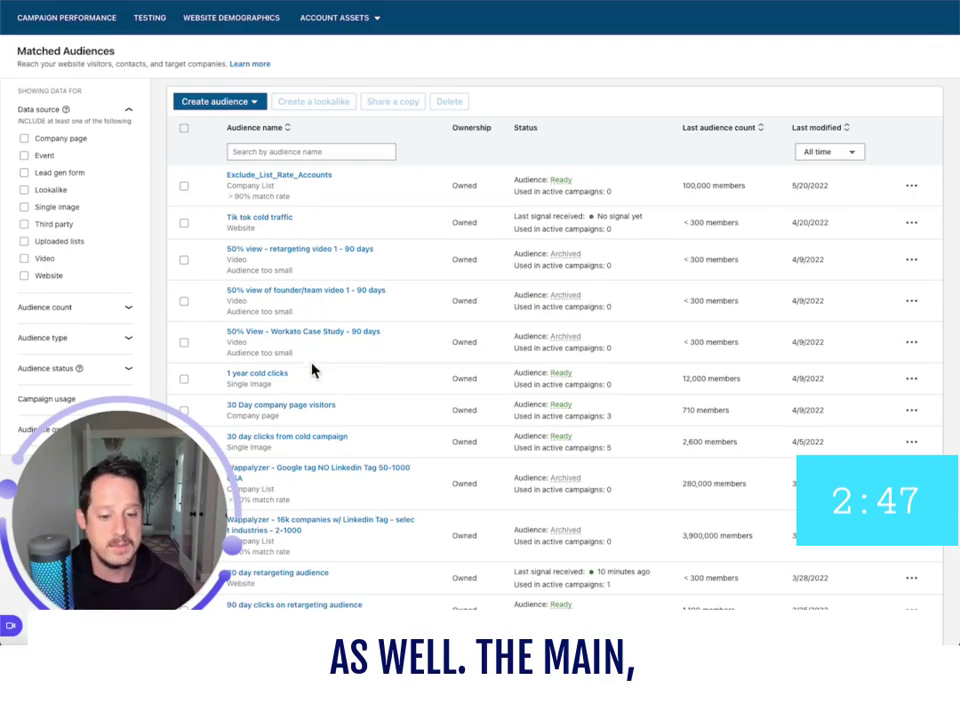
# - Open a Video audience form, keeping 25% viewed engagement and a 90-day time frame
pyautogui.click(250, 101)
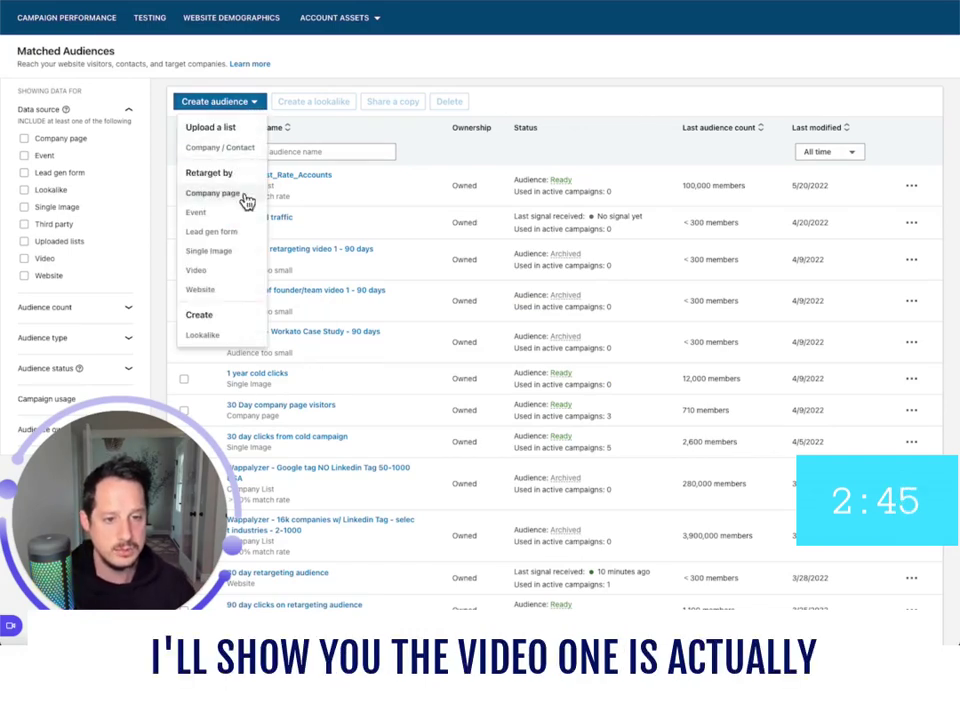
pyautogui.click(205, 274)
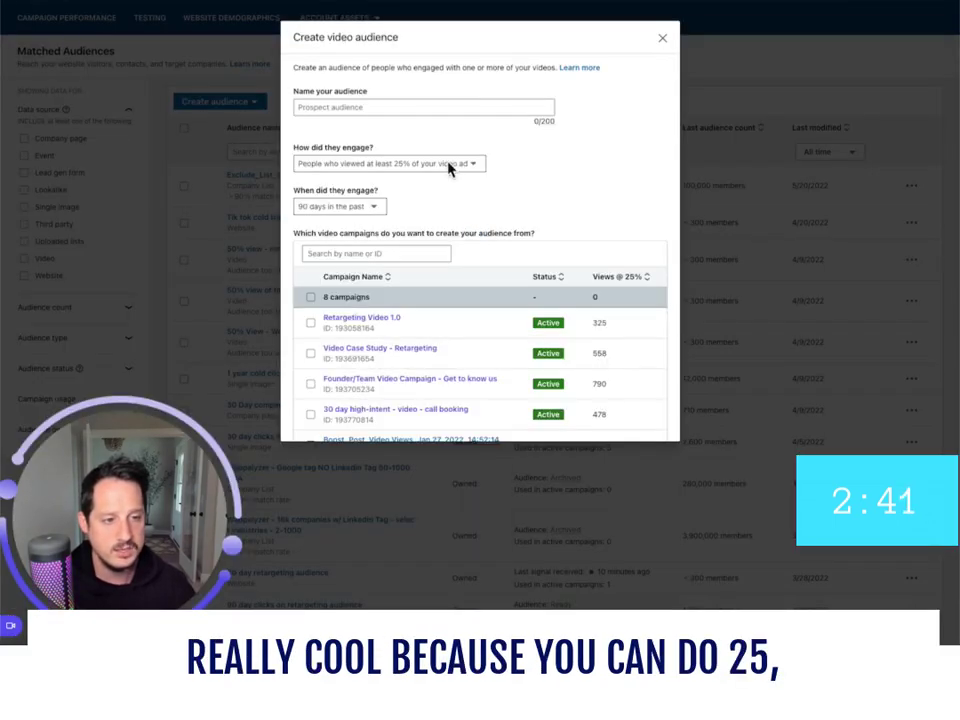
pyautogui.click(450, 166)
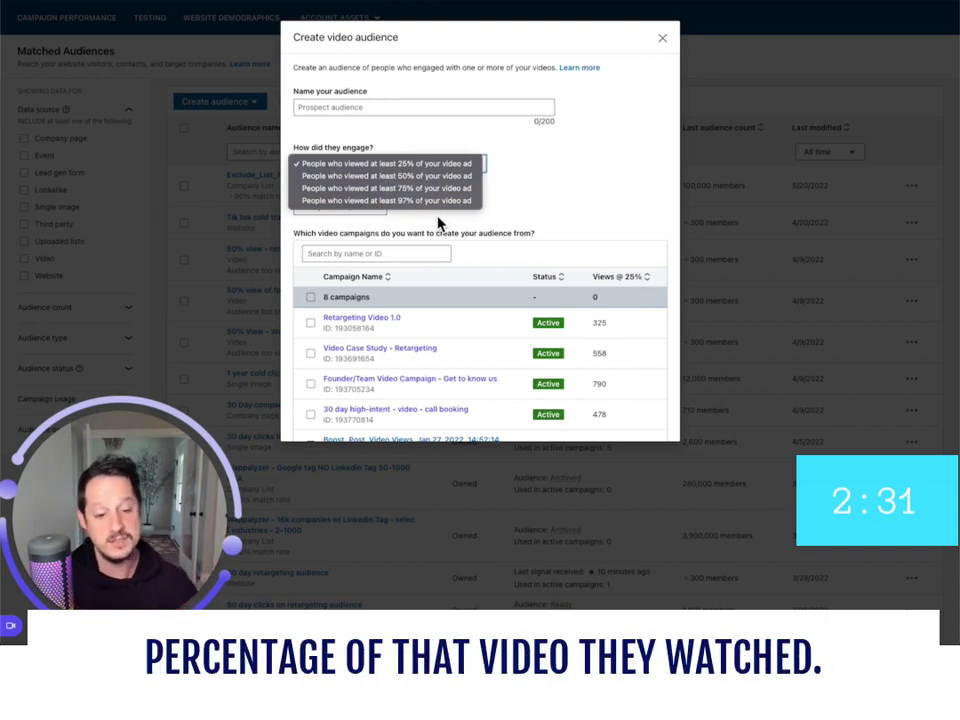
pyautogui.click(366, 207)
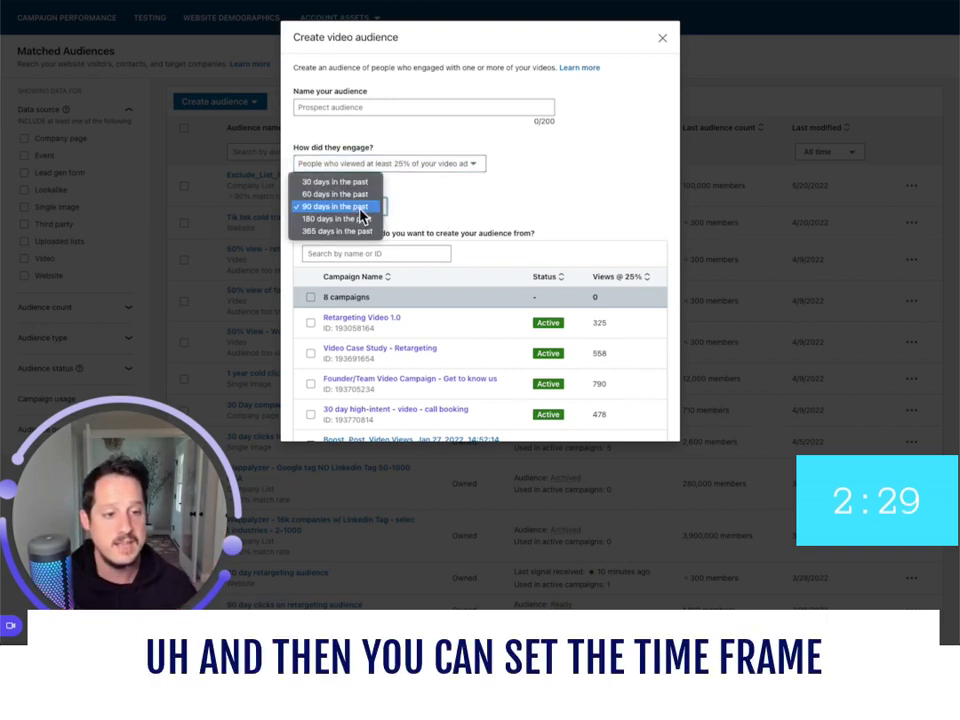
pyautogui.click(428, 217)
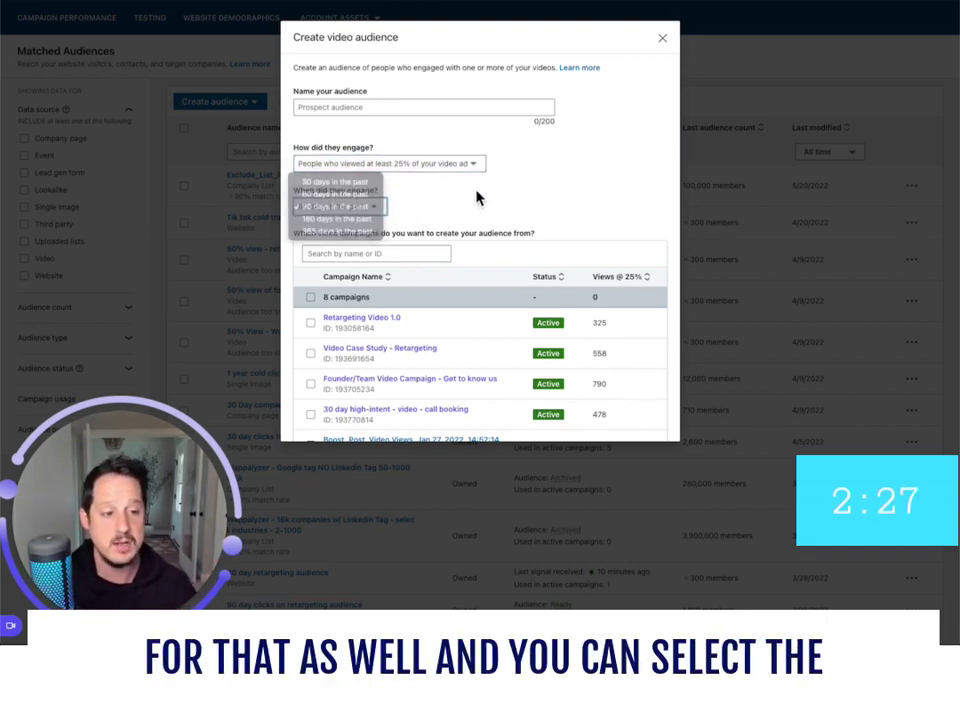
pyautogui.scroll(-1, 377, 388)
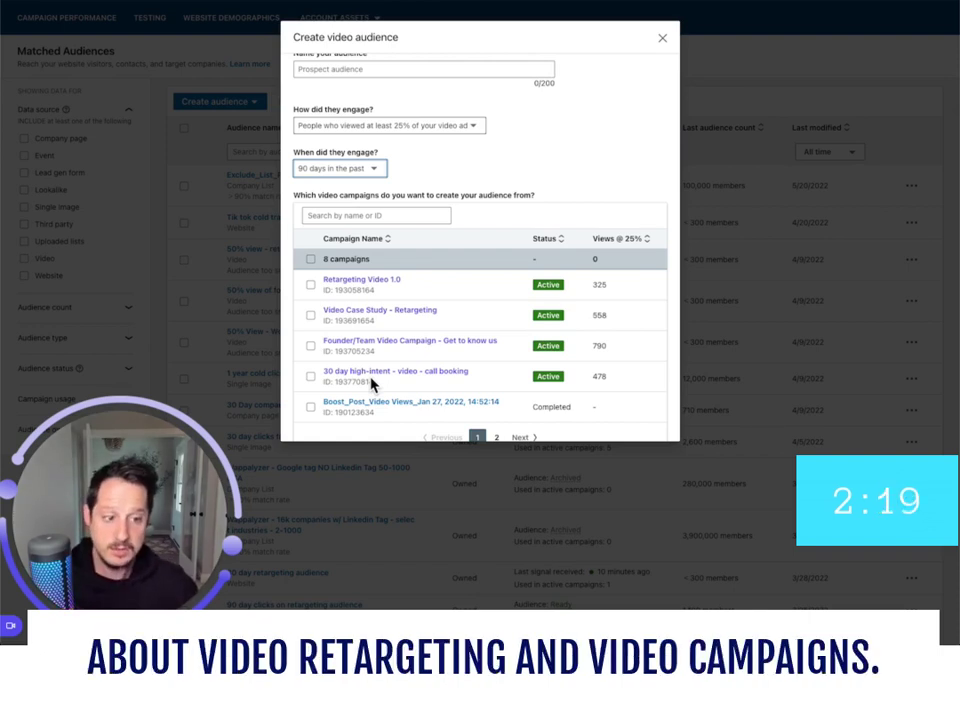
# - Close the video audience form and start a Company page audience instead
pyautogui.click(662, 38)
pyautogui.click(252, 102)
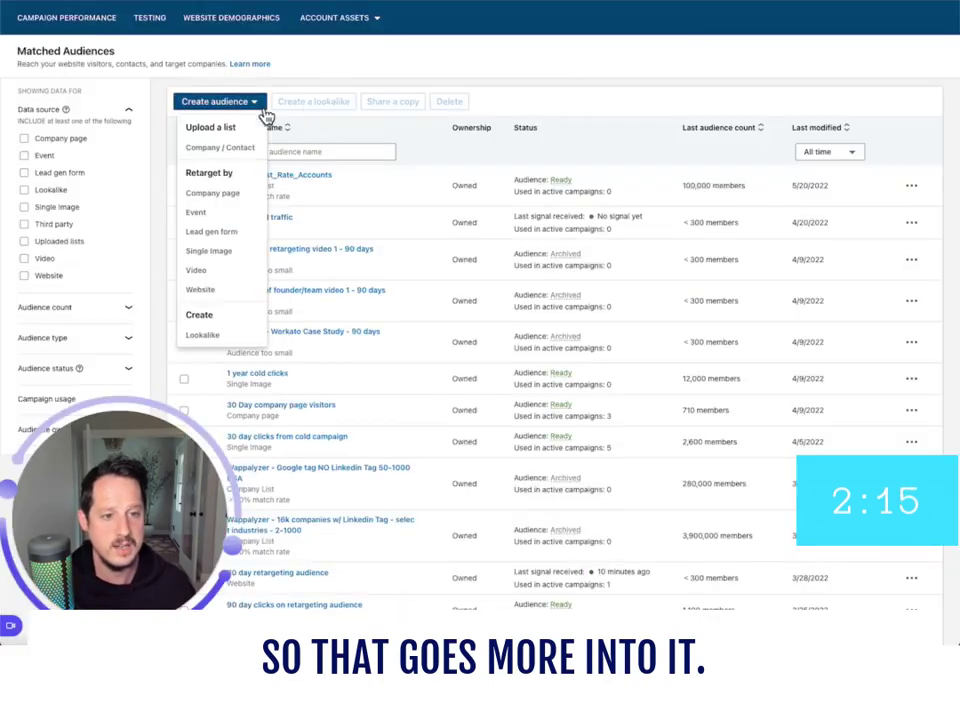
pyautogui.click(215, 192)
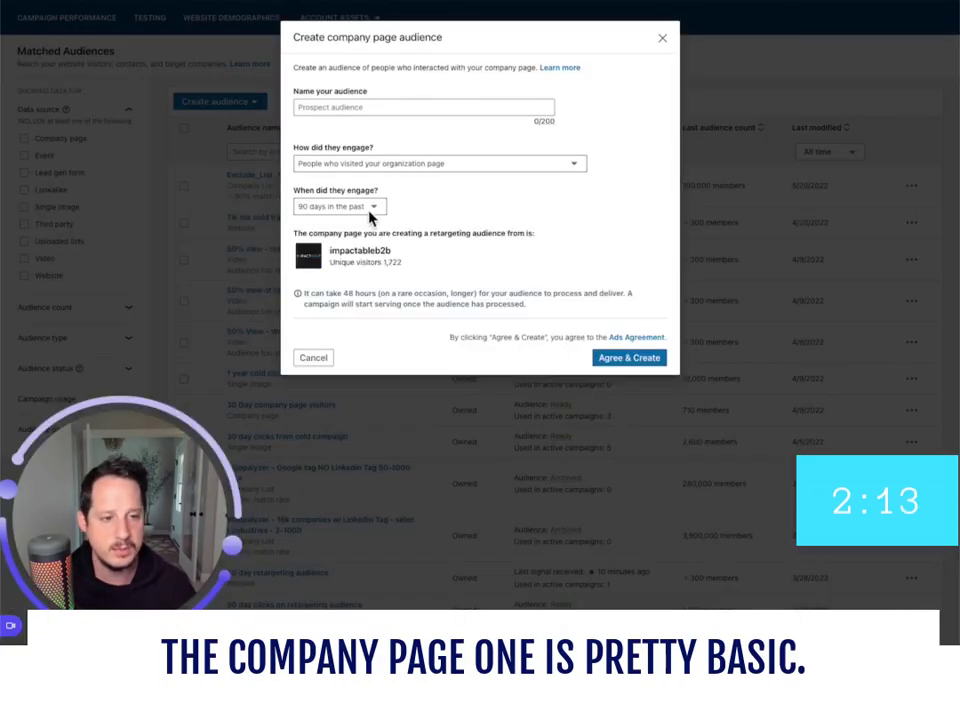
# - Keep page visitors and 90 days in the company page form, then close it uncreated
pyautogui.click(405, 165)
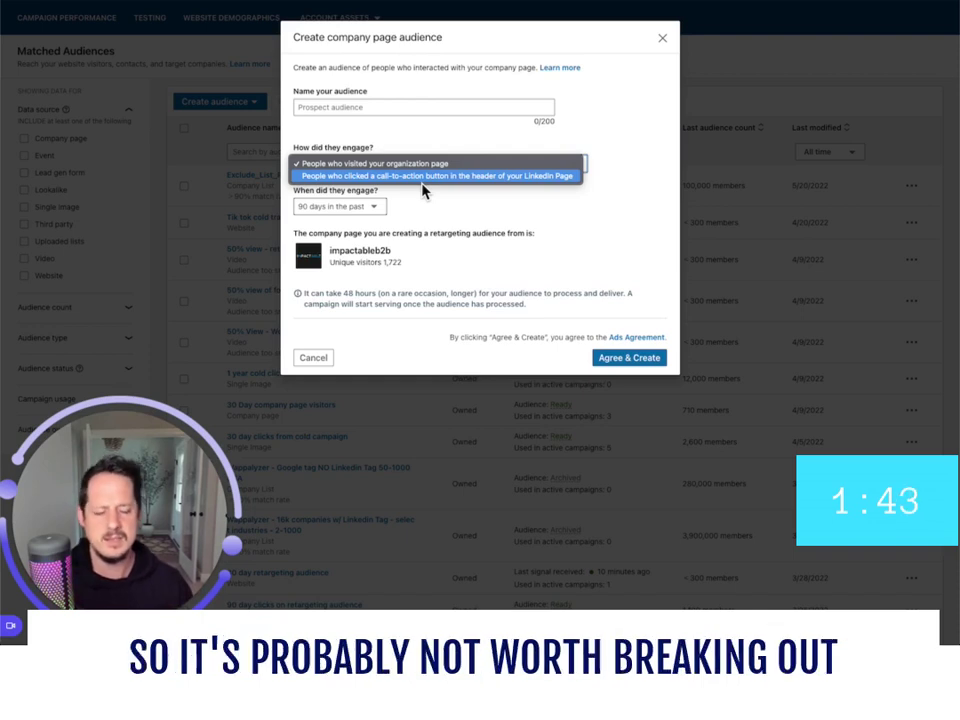
pyautogui.click(428, 205)
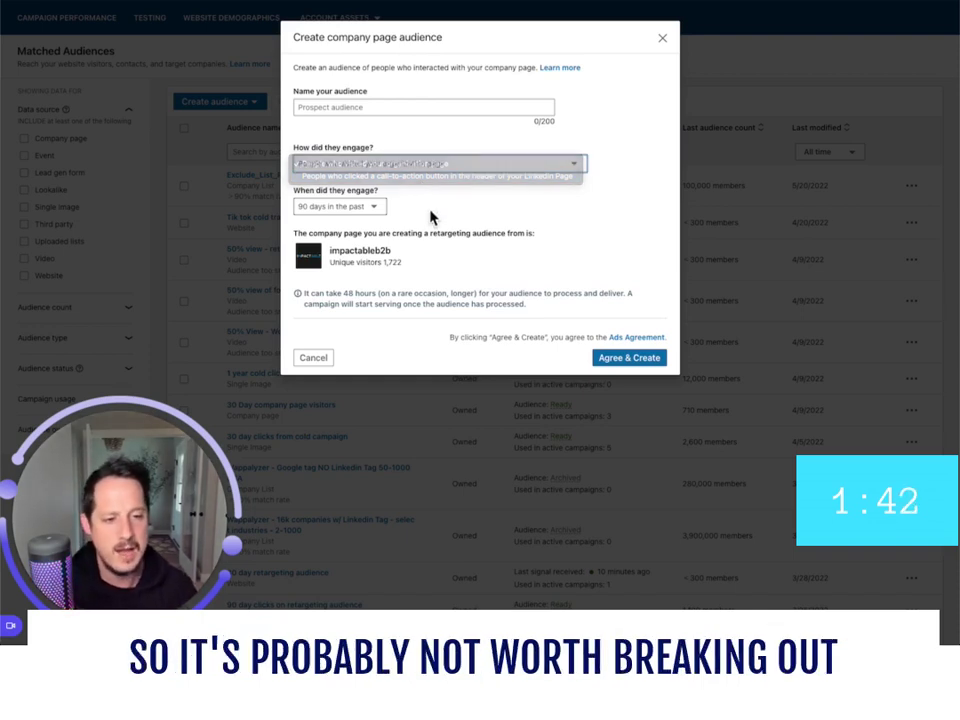
pyautogui.click(376, 208)
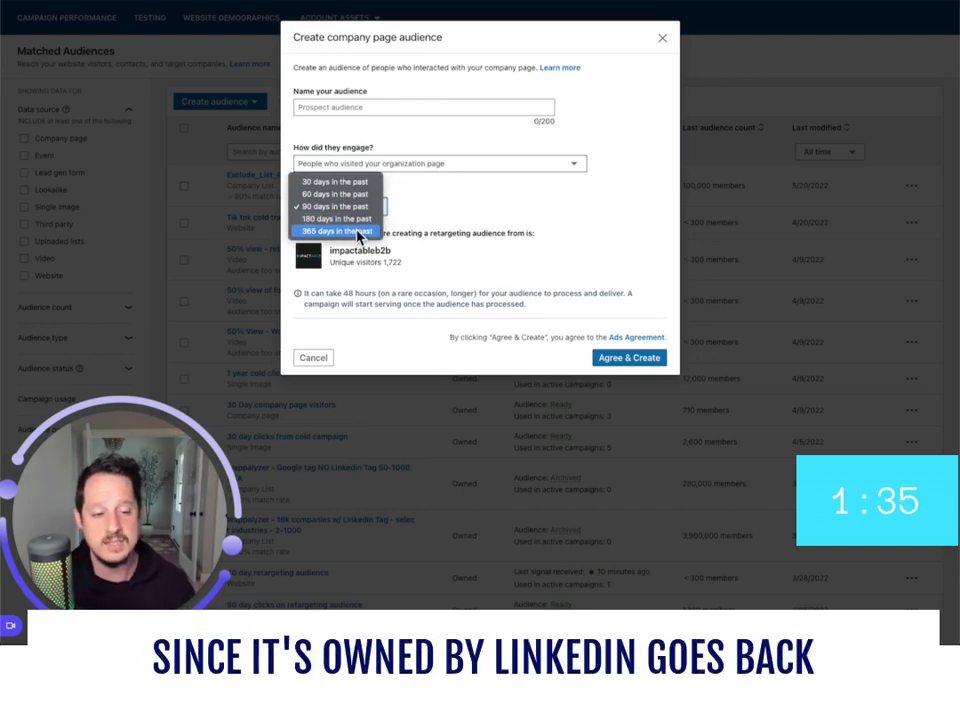
pyautogui.click(671, 39)
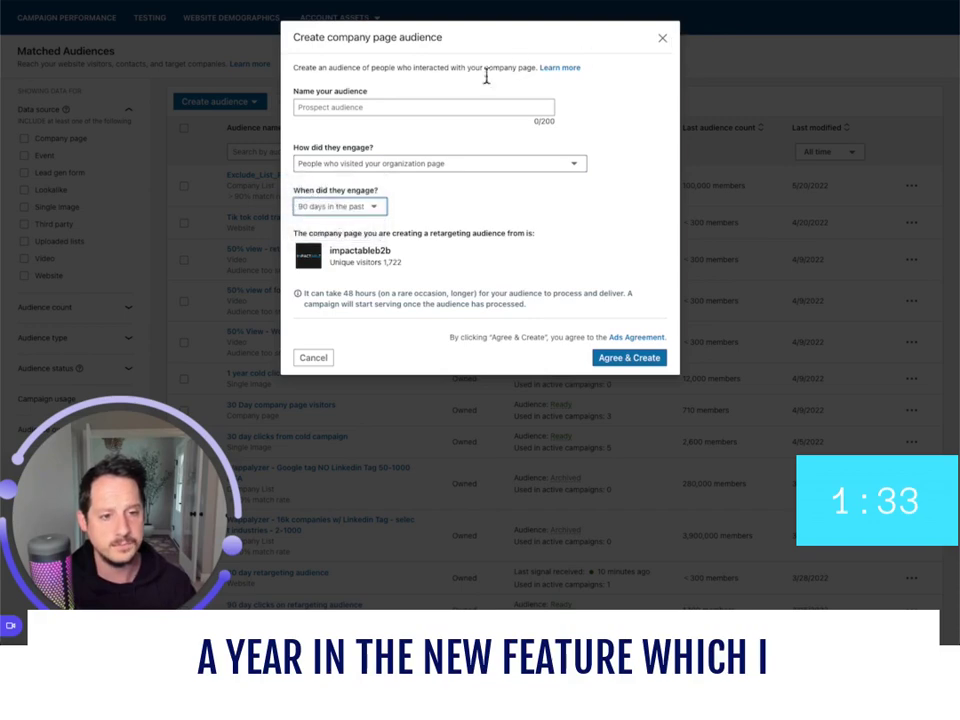
pyautogui.click(666, 41)
pyautogui.click(264, 106)
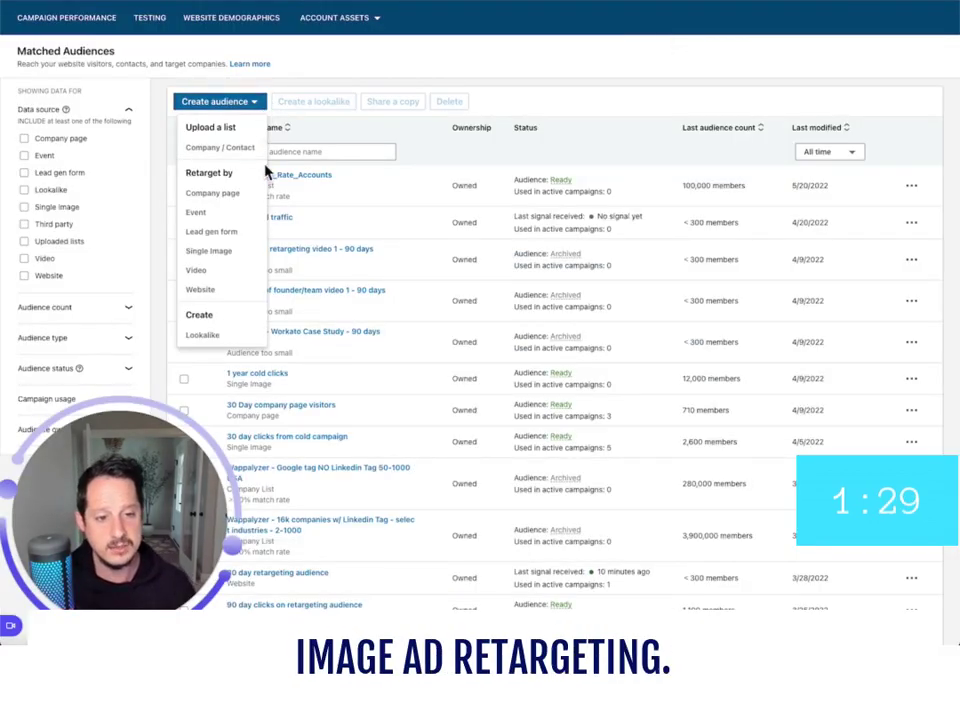
# - Open a Single image audience form and look over its contents
pyautogui.click(218, 252)
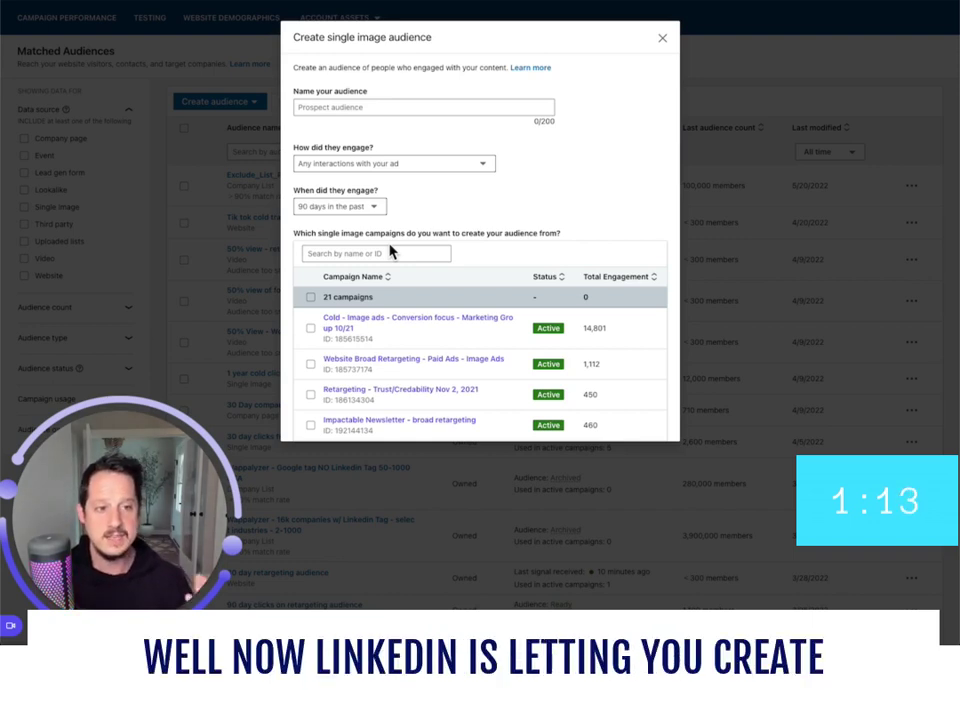
pyautogui.moveTo(430, 42); pyautogui.dragTo(294, 45)
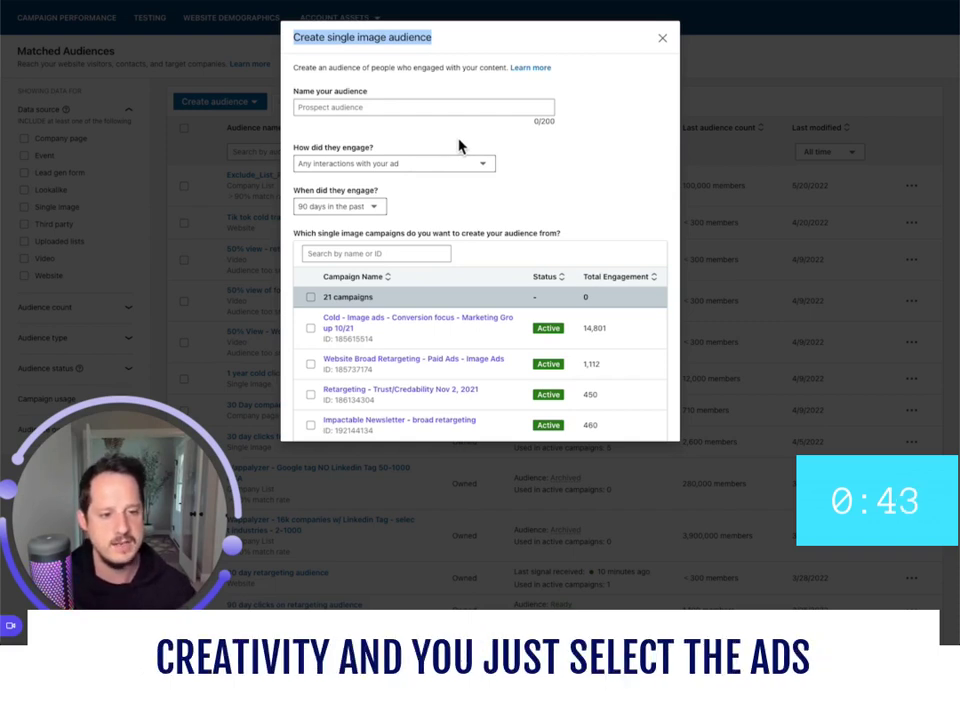
pyautogui.scroll(-2, 380, 370)
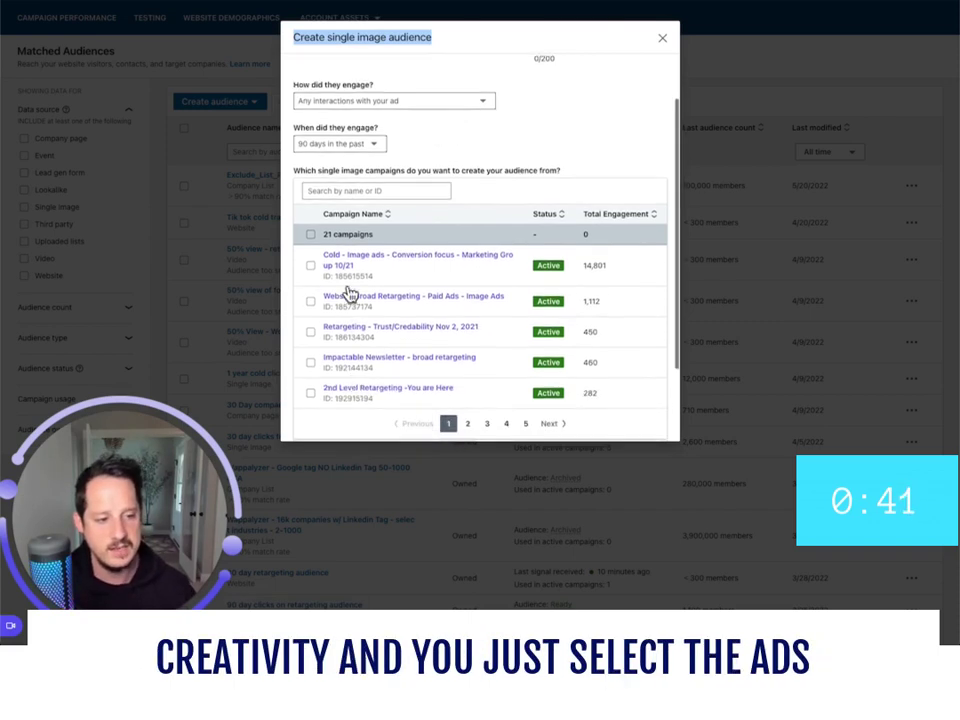
pyautogui.scroll(2, 364, 339)
# - Keep the 90-day time frame and any interactions, then close the form unsaved
pyautogui.click(380, 206)
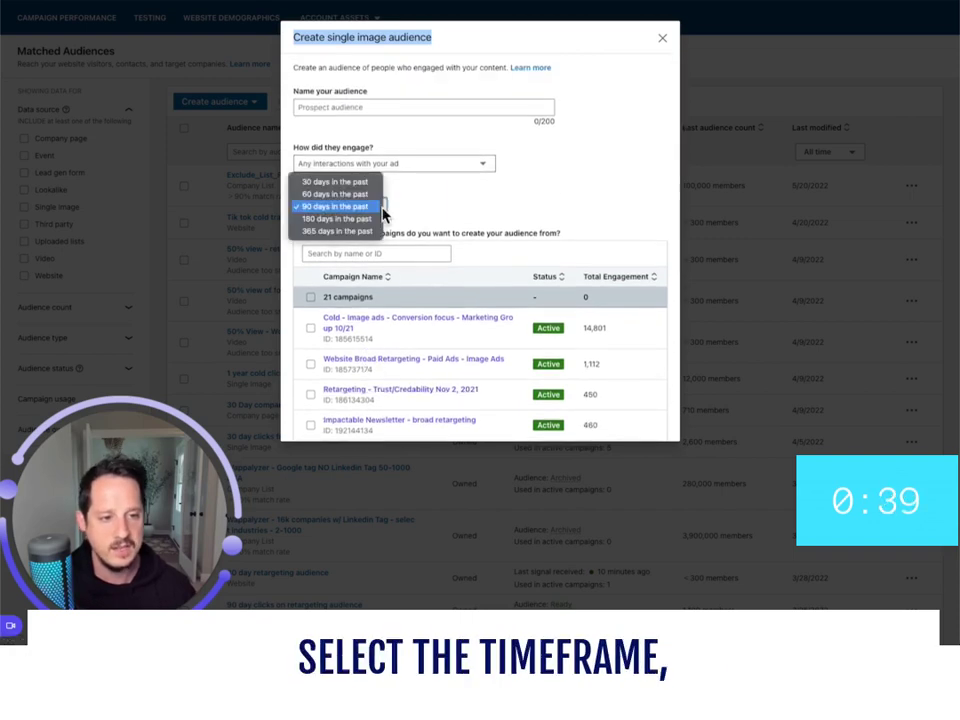
pyautogui.click(418, 210)
pyautogui.click(441, 165)
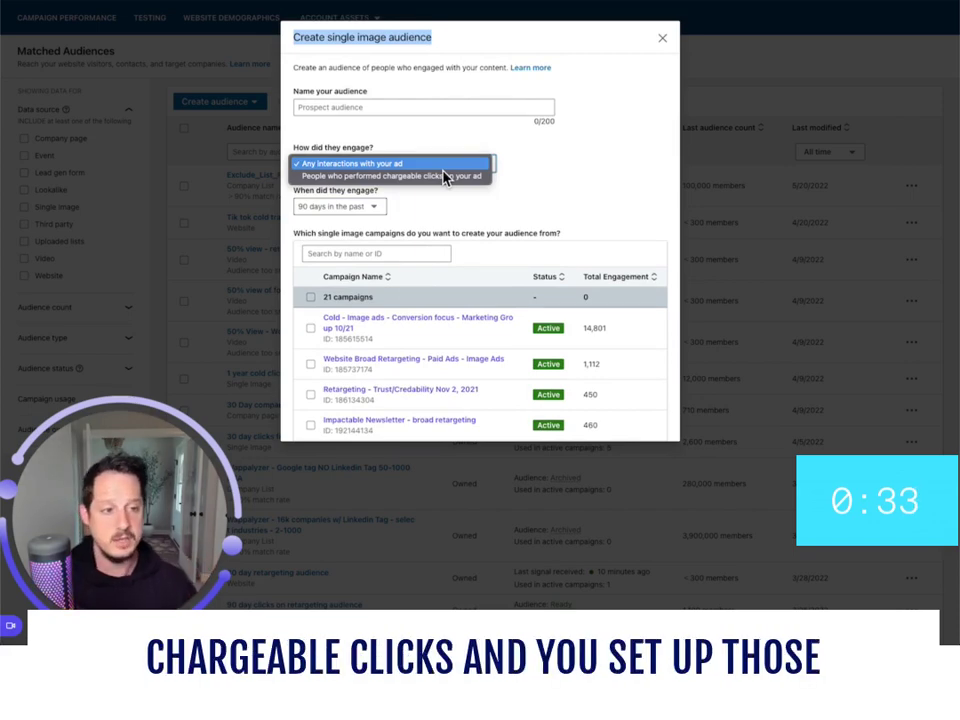
pyautogui.click(572, 180)
pyautogui.click(661, 40)
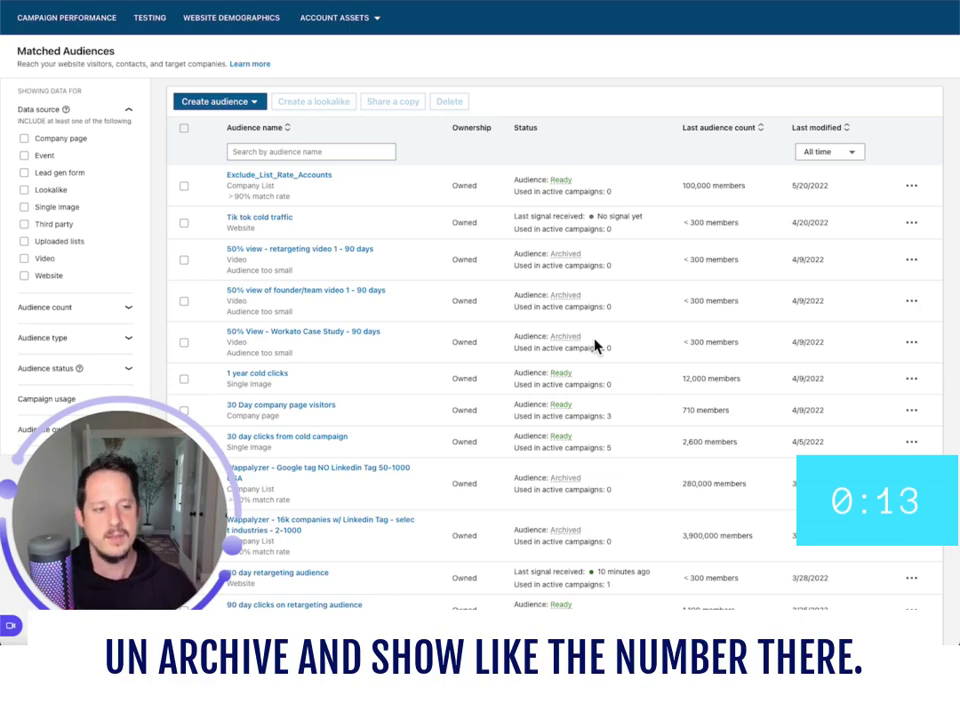
pyautogui.scroll(-1, 600, 457)
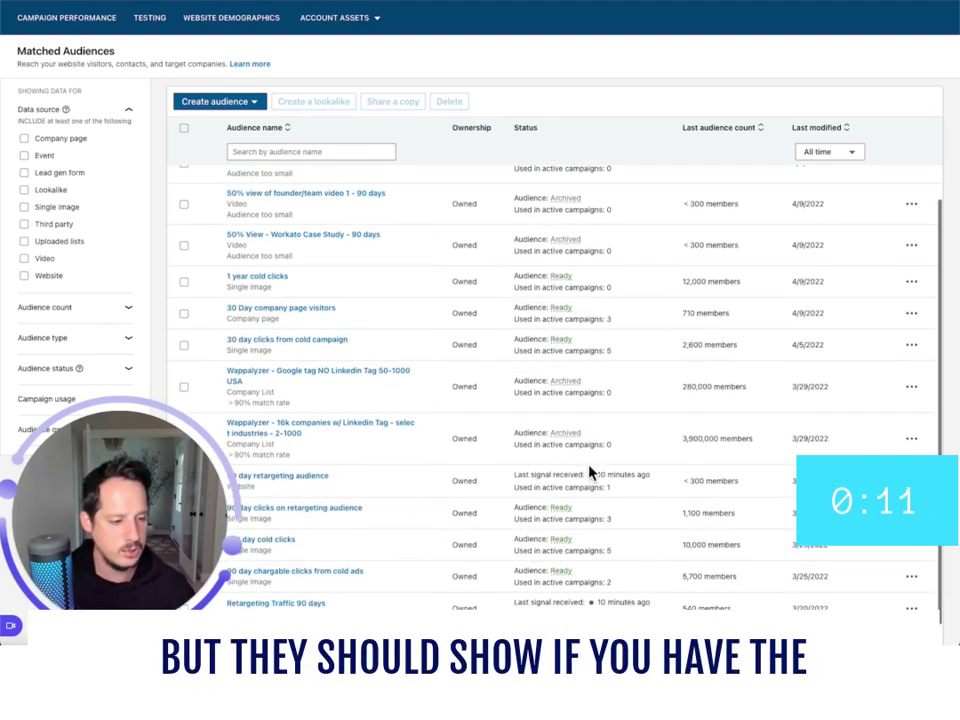
pyautogui.moveTo(597, 475)
pyautogui.mouseDown()
pyautogui.moveTo(591, 484)
pyautogui.moveTo(610, 490)
pyautogui.mouseUp()
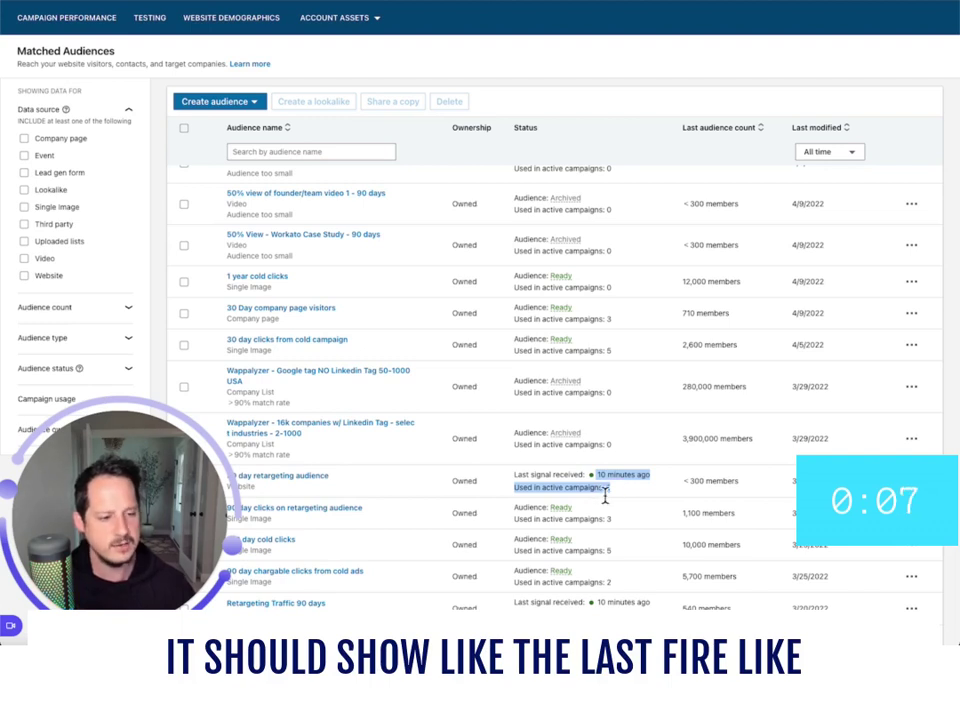